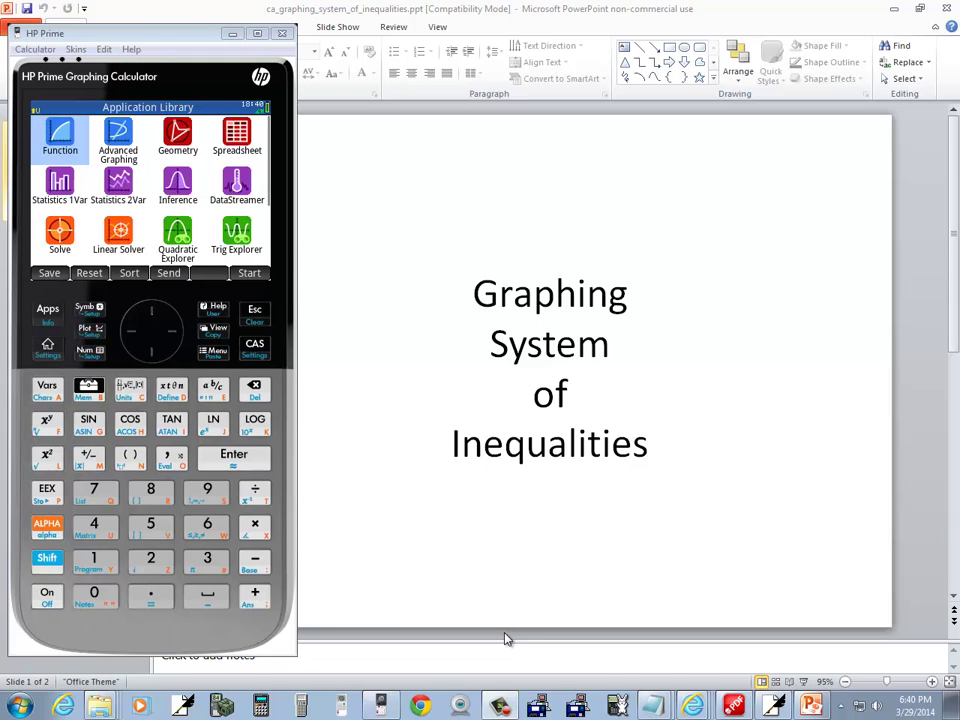
# Step: Show PowerPoint slide 2 with the system y > 2x − 1 and y ≤ −x² + 2
pyautogui.click(302, 208)
pyautogui.click(85, 268)
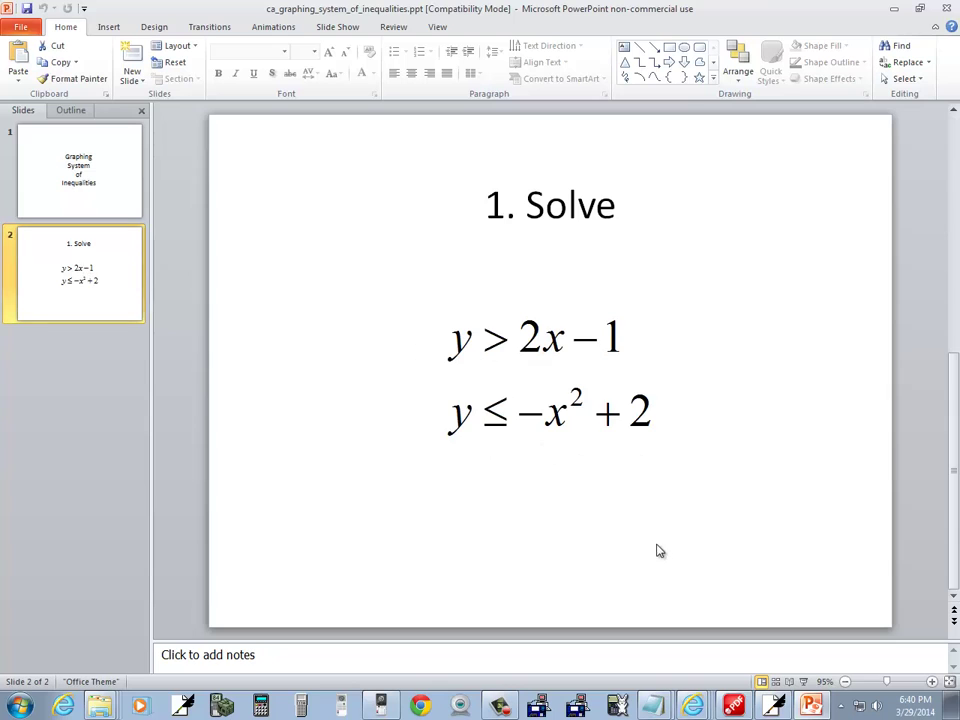
pyautogui.hotkey('alt', 'Tab')
pyautogui.hotkey('alt', 'Tab')
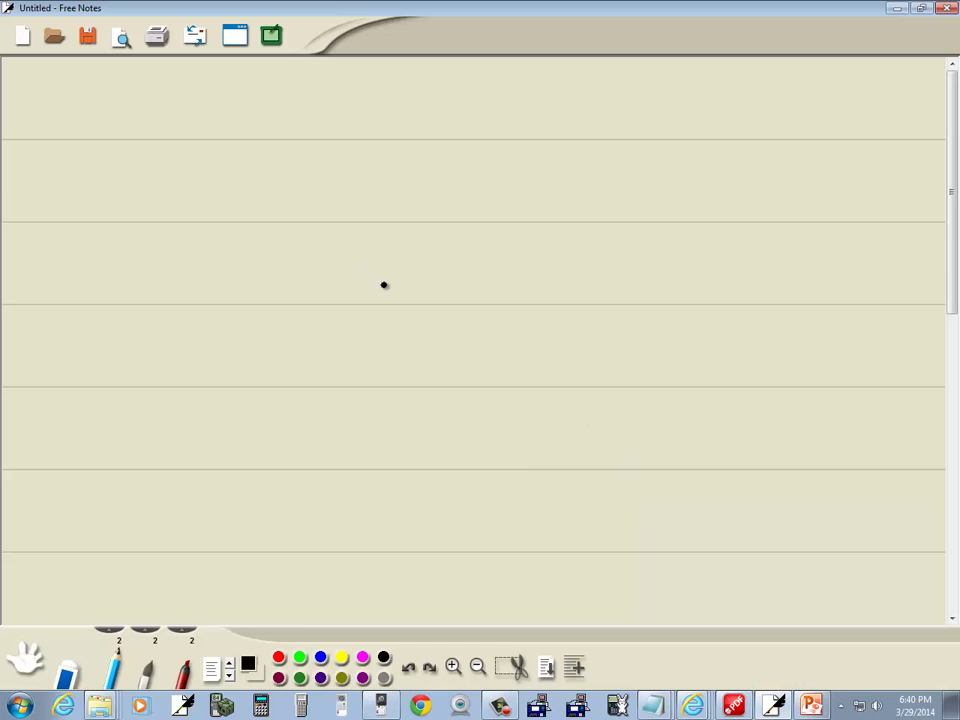
pyautogui.hotkey('alt', 'Tab')
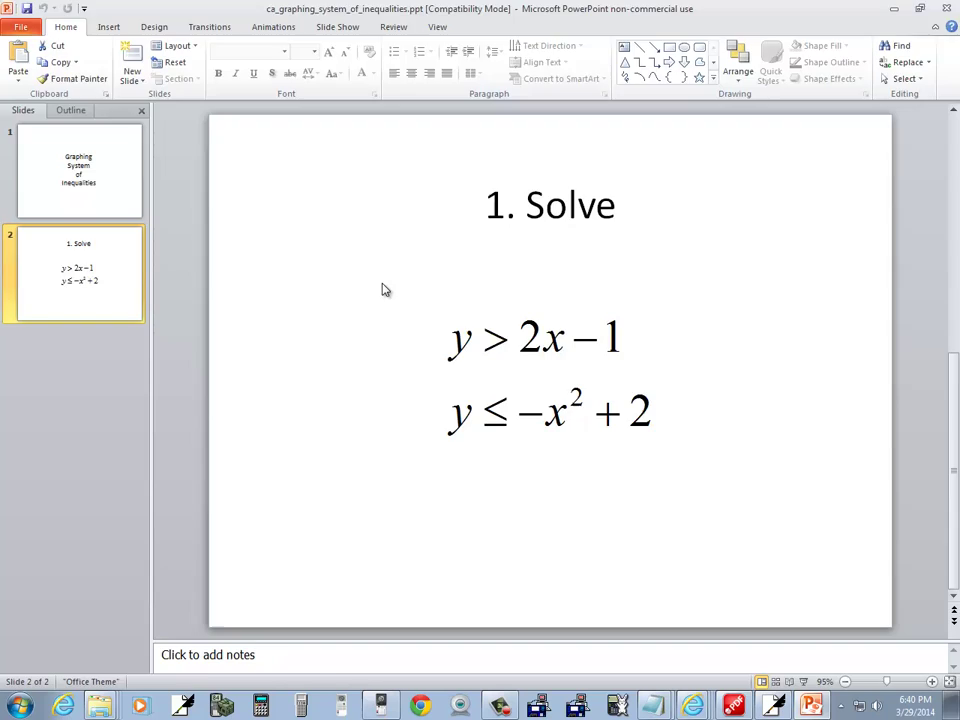
# Step: Handwrite y > 2x − 1 at the top left of the Free Notes page
pyautogui.hotkey('alt', 'Tab')
pyautogui.moveTo(126, 157)
pyautogui.mouseDown()
pyautogui.moveTo(135, 114)
pyautogui.moveTo(156, 124)
pyautogui.moveTo(150, 154)
pyautogui.mouseUp()
pyautogui.hotkey('alt', 'Tab')
pyautogui.hotkey('alt', 'Tab')
pyautogui.moveTo(181, 121); pyautogui.dragTo(212, 141)
pyautogui.moveTo(212, 121)
pyautogui.mouseDown()
pyautogui.moveTo(200, 141)
pyautogui.moveTo(222, 133)
pyautogui.mouseUp()
pyautogui.moveTo(230, 120); pyautogui.dragTo(234, 142)
pyautogui.hotkey('alt', 'Tab')
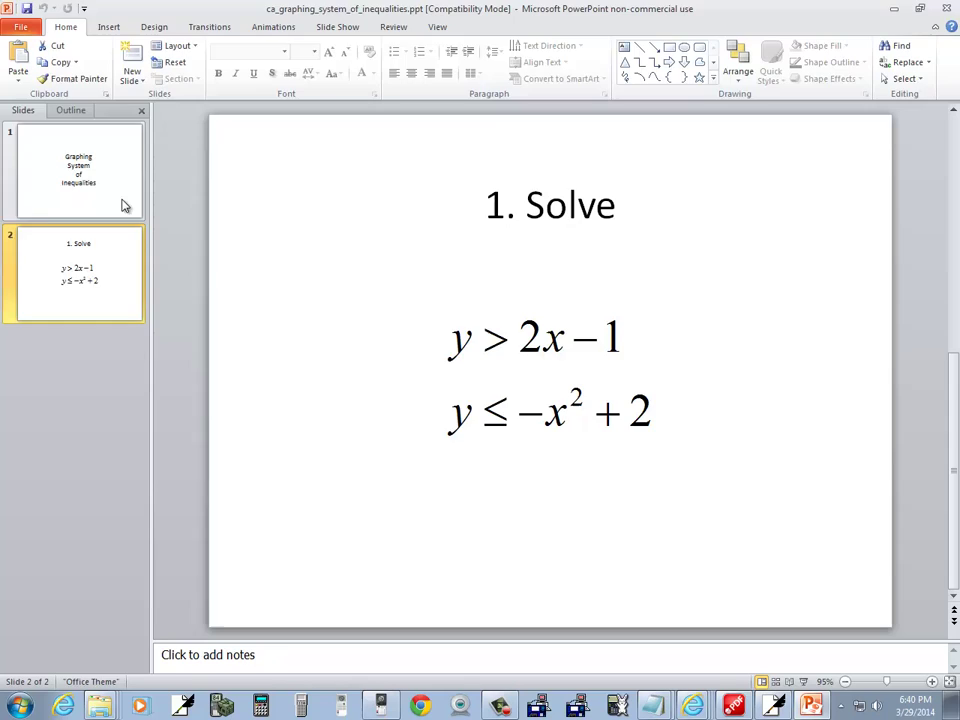
# Step: Handwrite y ≤ −x² + 2 beneath y > 2x − 1 in Free Notes
pyautogui.hotkey('alt', 'Tab')
pyautogui.moveTo(124, 192)
pyautogui.mouseDown()
pyautogui.moveTo(132, 208)
pyautogui.moveTo(121, 230)
pyautogui.mouseUp()
pyautogui.moveTo(163, 186); pyautogui.dragTo(163, 204)
pyautogui.moveTo(148, 212)
pyautogui.mouseDown()
pyautogui.moveTo(189, 203)
pyautogui.moveTo(211, 213)
pyautogui.mouseUp()
pyautogui.hotkey('alt', 'Tab')
pyautogui.hotkey('alt', 'Tab')
pyautogui.moveTo(212, 192)
pyautogui.mouseDown()
pyautogui.moveTo(198, 215)
pyautogui.moveTo(227, 196)
pyautogui.moveTo(249, 202)
pyautogui.mouseUp()
pyautogui.hotkey('alt', 'Tab')
pyautogui.hotkey('alt', 'Tab')
pyautogui.moveTo(241, 194)
pyautogui.mouseDown()
pyautogui.moveTo(241, 212)
pyautogui.moveTo(271, 212)
pyautogui.mouseUp()
pyautogui.hotkey('alt', 'Tab')
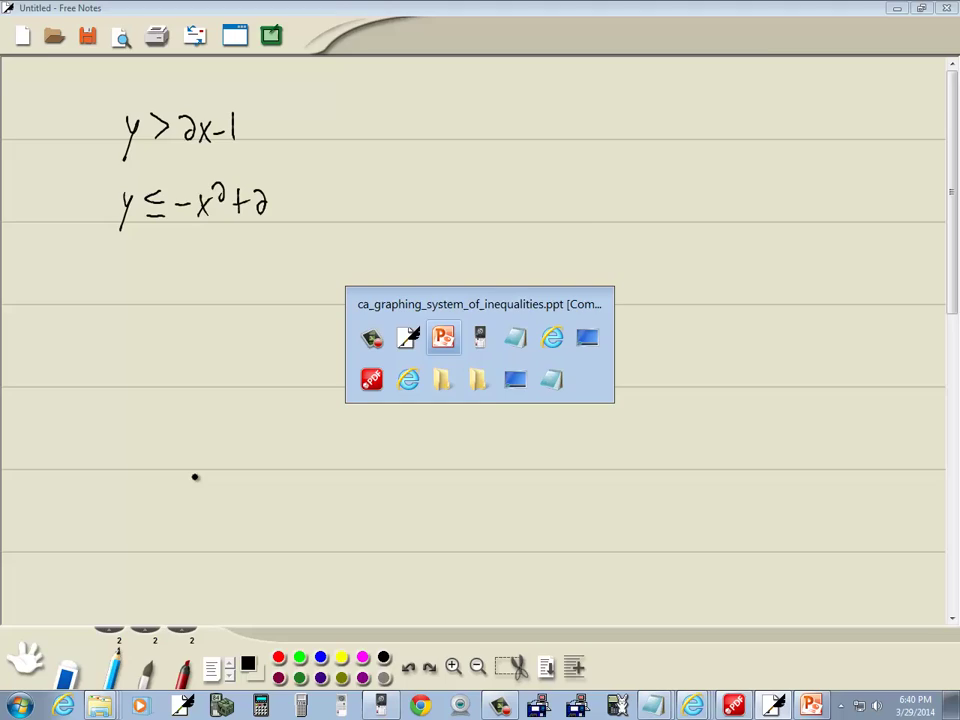
pyautogui.hotkey('alt', 'Tab')
# Step: Move the HP Prime window to the right side, beside the notes
pyautogui.press('Tab')
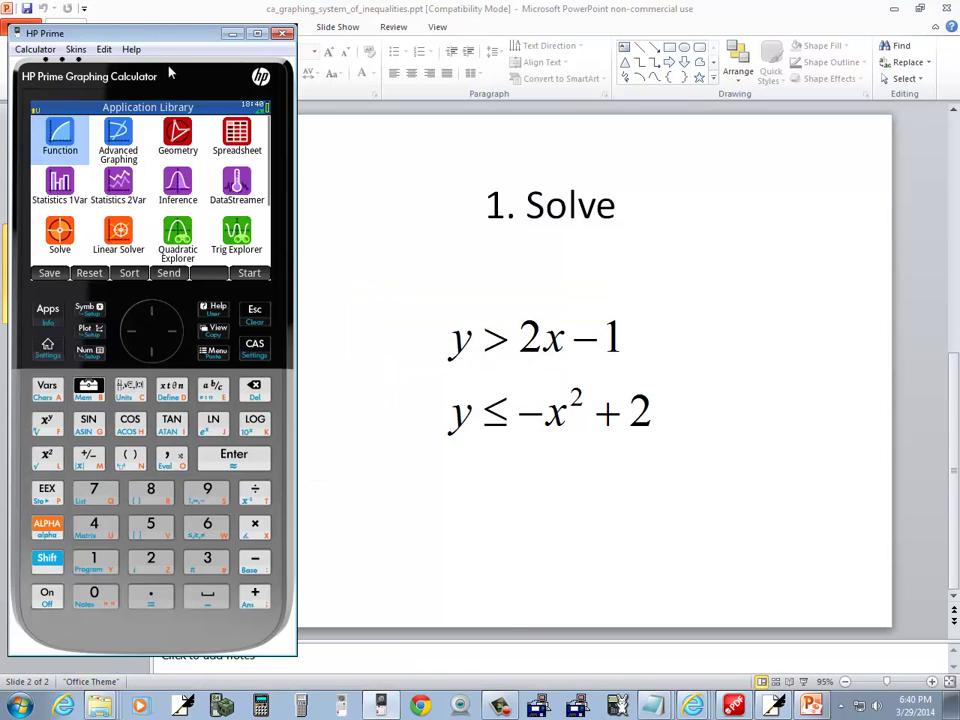
pyautogui.moveTo(115, 30); pyautogui.dragTo(435, 52)
pyautogui.hotkey('alt', 'Tab')
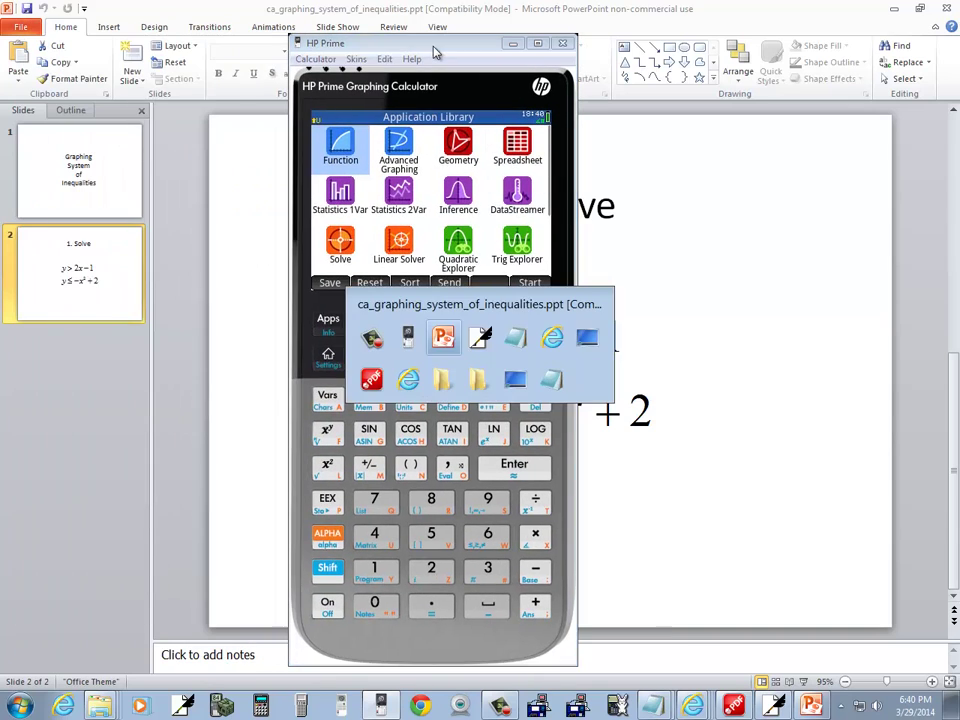
pyautogui.press('Tab')
pyautogui.hotkey('alt', 'Tab')
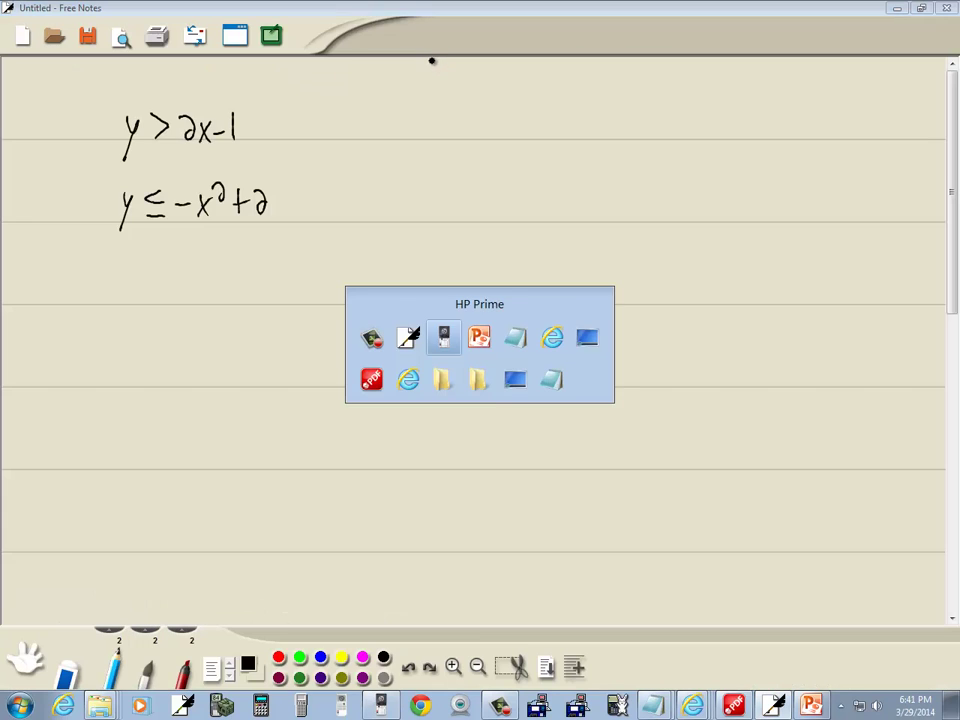
pyautogui.press('Tab')
pyautogui.hotkey('alt', 'Tab')
pyautogui.hotkey('alt', 'Tab')
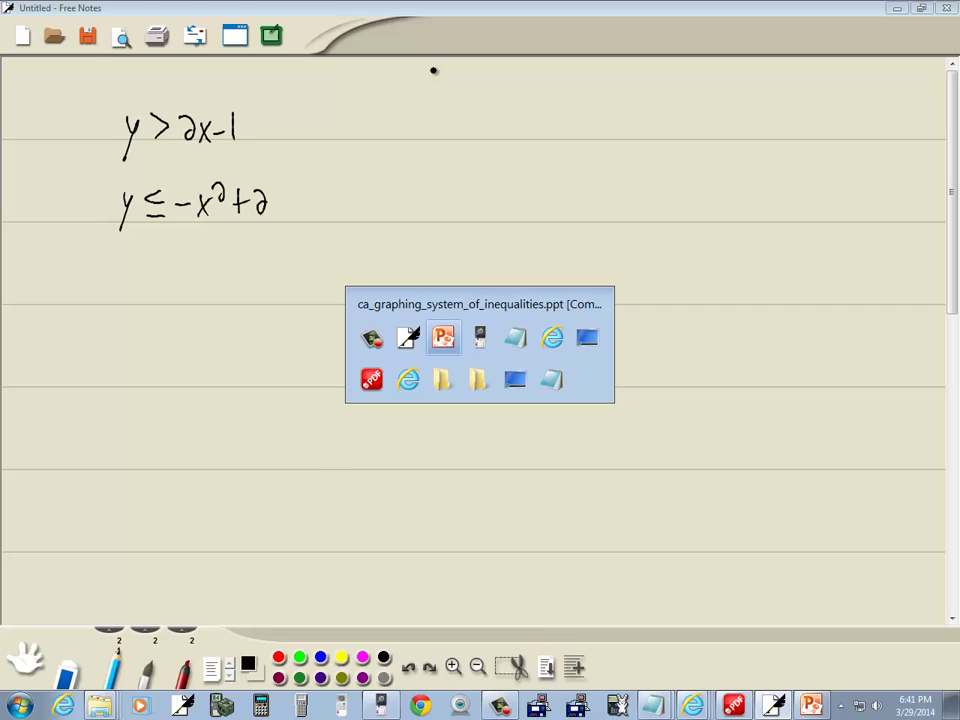
pyautogui.press('Tab')
pyautogui.moveTo(427, 41); pyautogui.dragTo(771, 34)
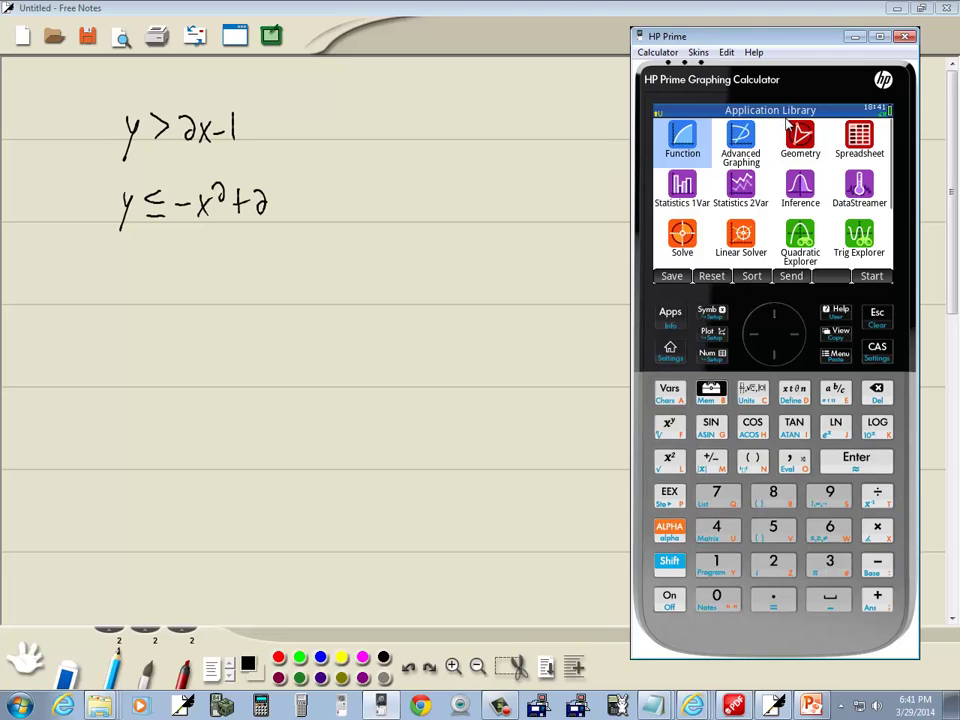
# Step: Launch the Advanced Graphing app from the HP Prime Apps library
pyautogui.click(669, 316)
pyautogui.click(797, 336)
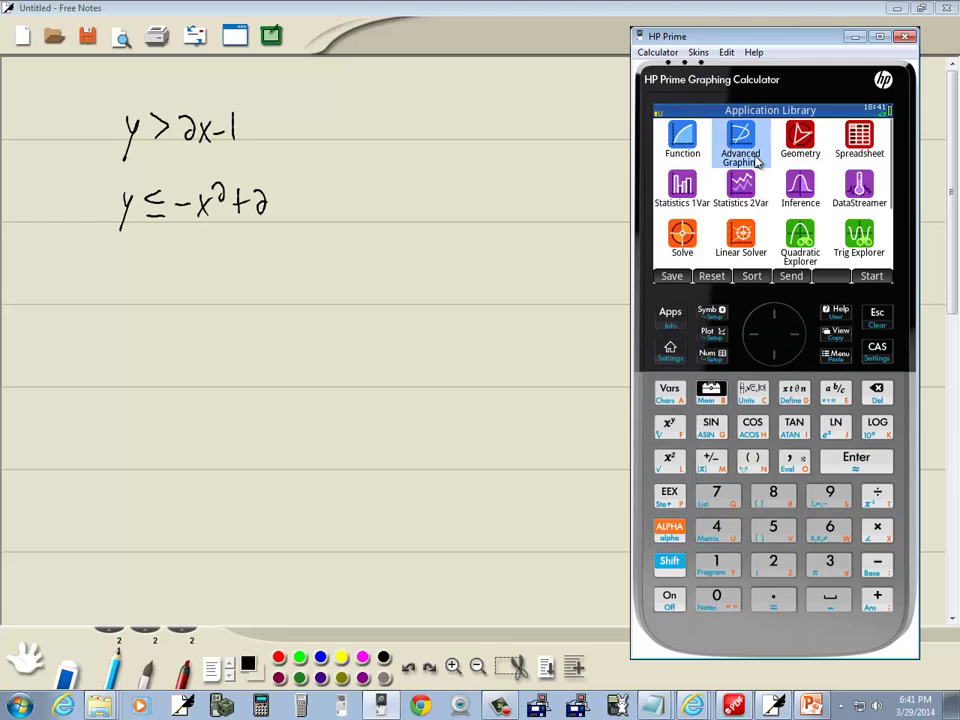
pyautogui.click(856, 459)
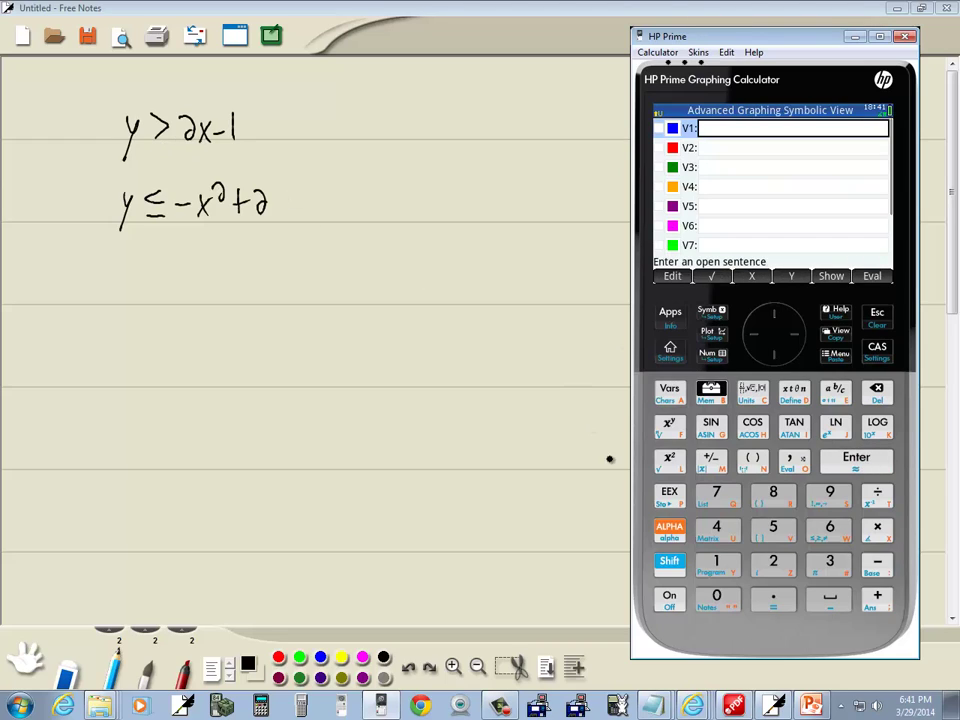
# Step: Enter Y>2*X−1 in V1, using the relational palette for the > sign
pyautogui.click(669, 527)
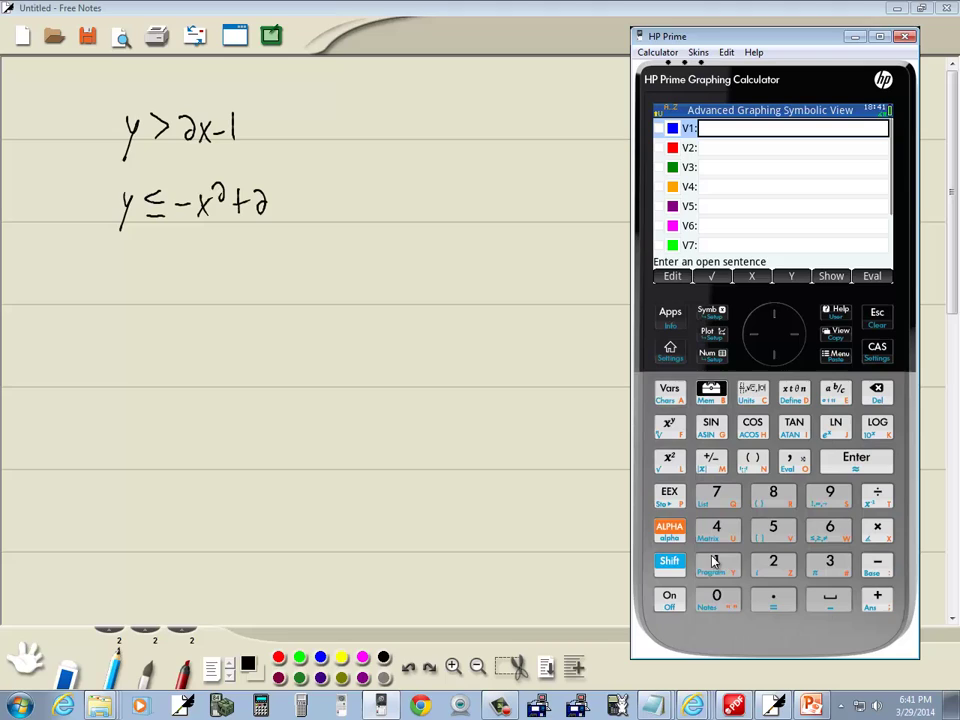
pyautogui.click(714, 562)
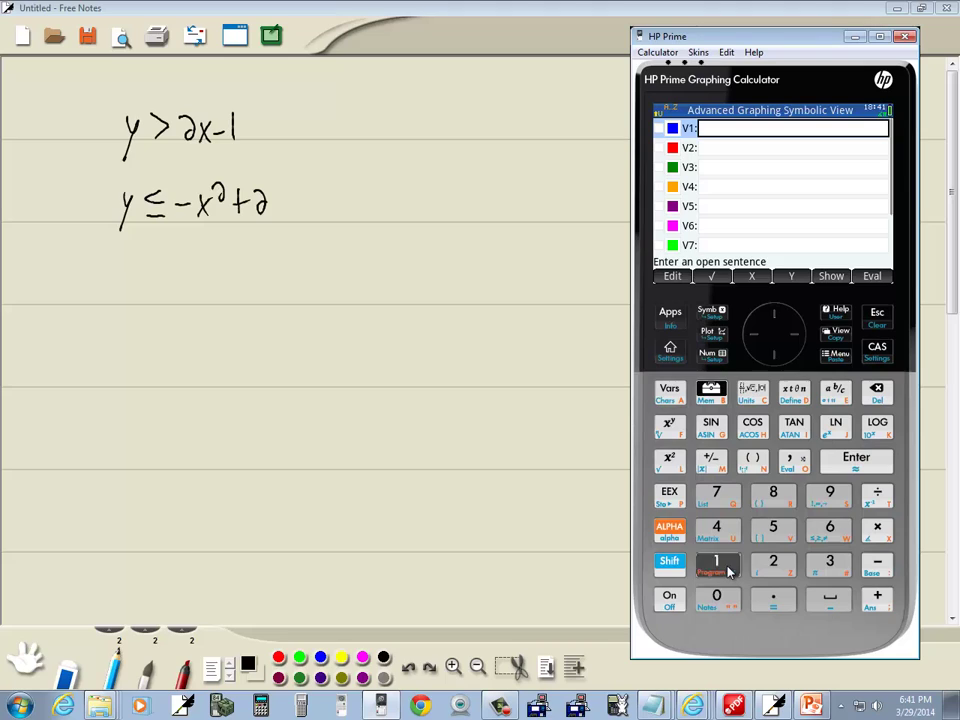
pyautogui.click(669, 562)
pyautogui.click(829, 527)
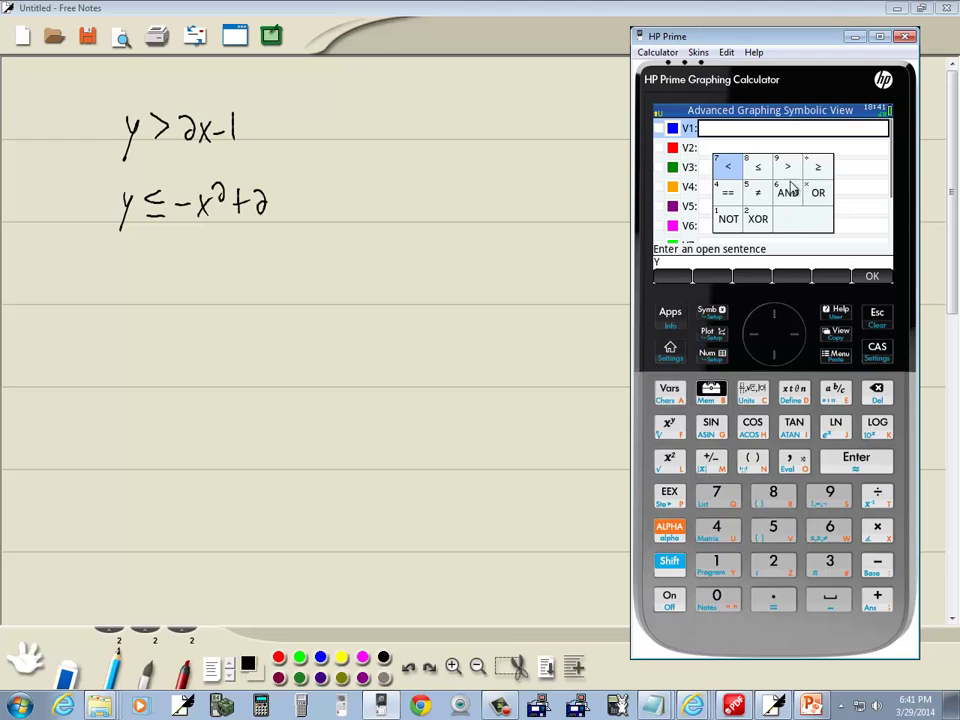
pyautogui.click(803, 340)
pyautogui.click(803, 340)
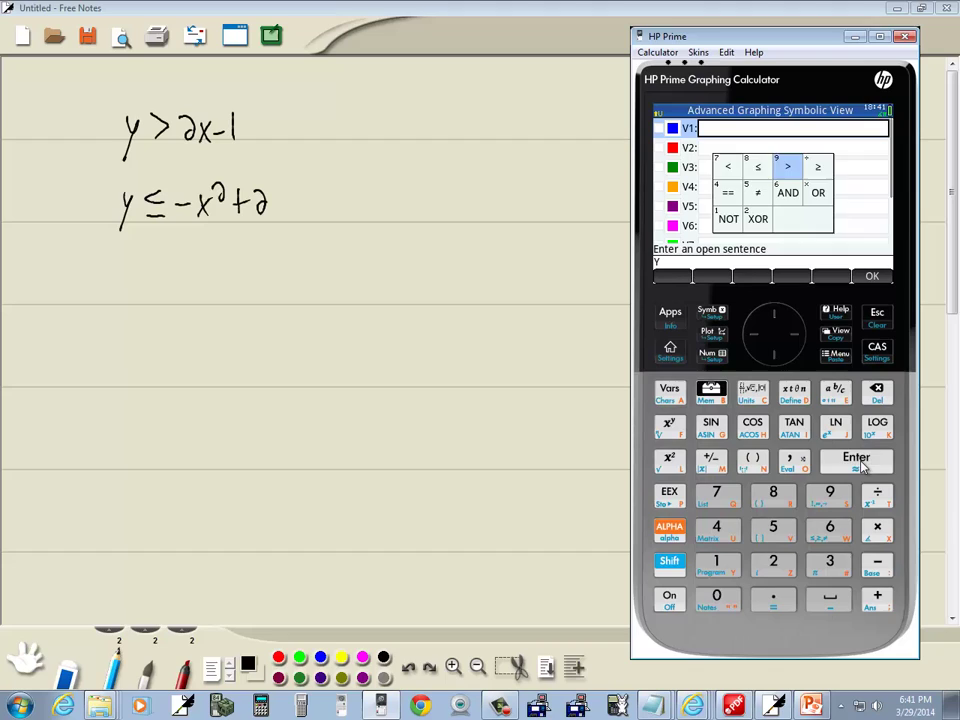
pyautogui.click(858, 463)
pyautogui.click(781, 563)
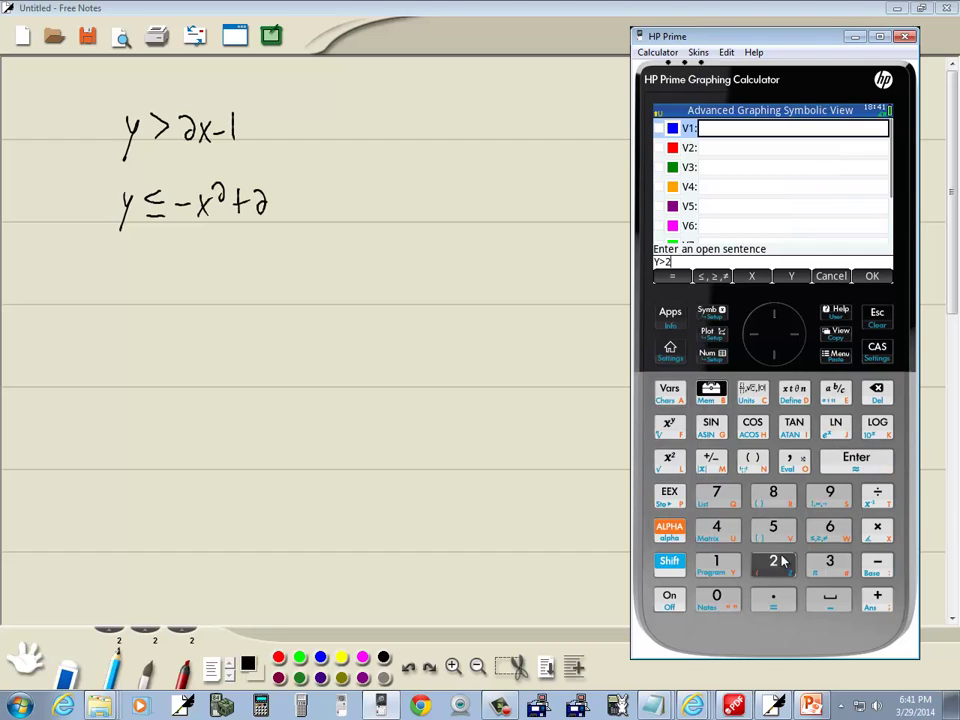
pyautogui.write('X')
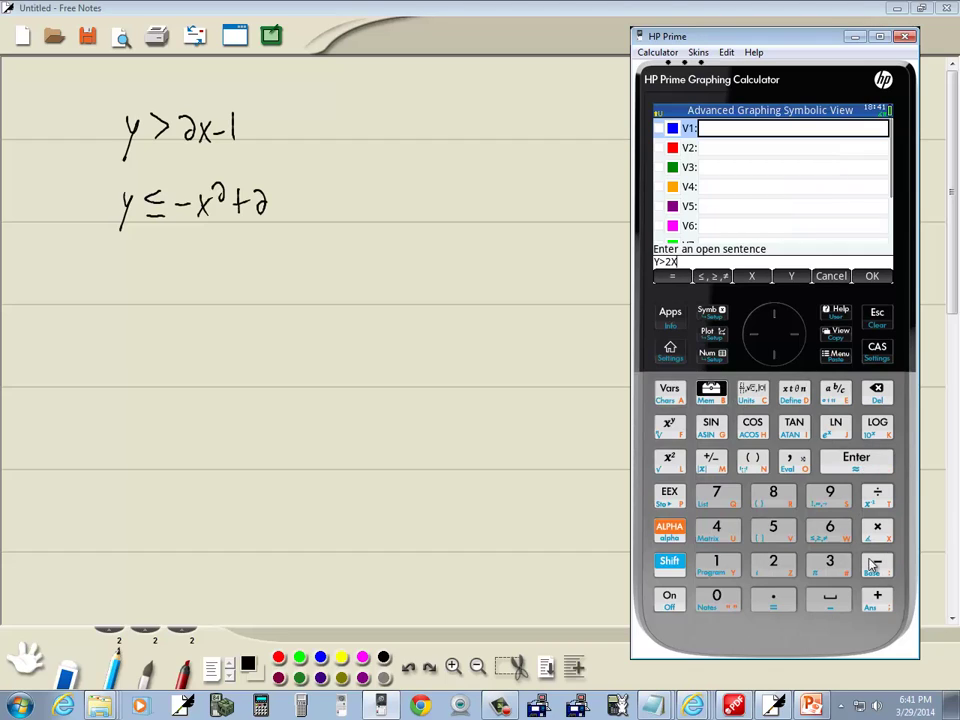
pyautogui.click(872, 566)
pyautogui.click(726, 566)
pyautogui.click(845, 468)
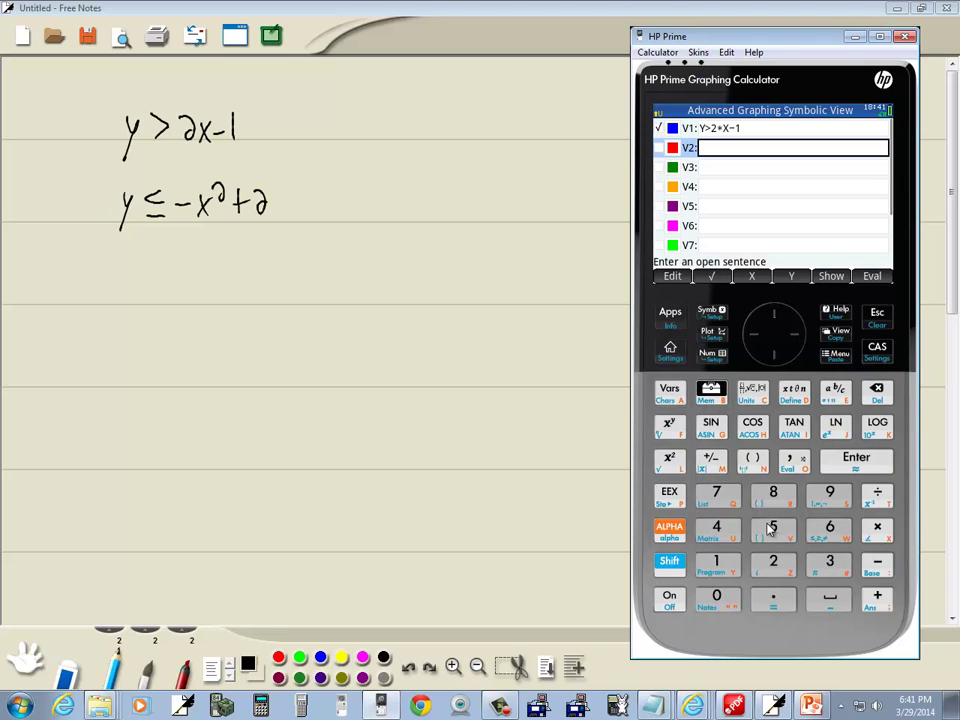
# Step: Enter Y≤−X²+2 as open sentence V2, using the relational palette for ≤
pyautogui.click(676, 530)
pyautogui.click(722, 564)
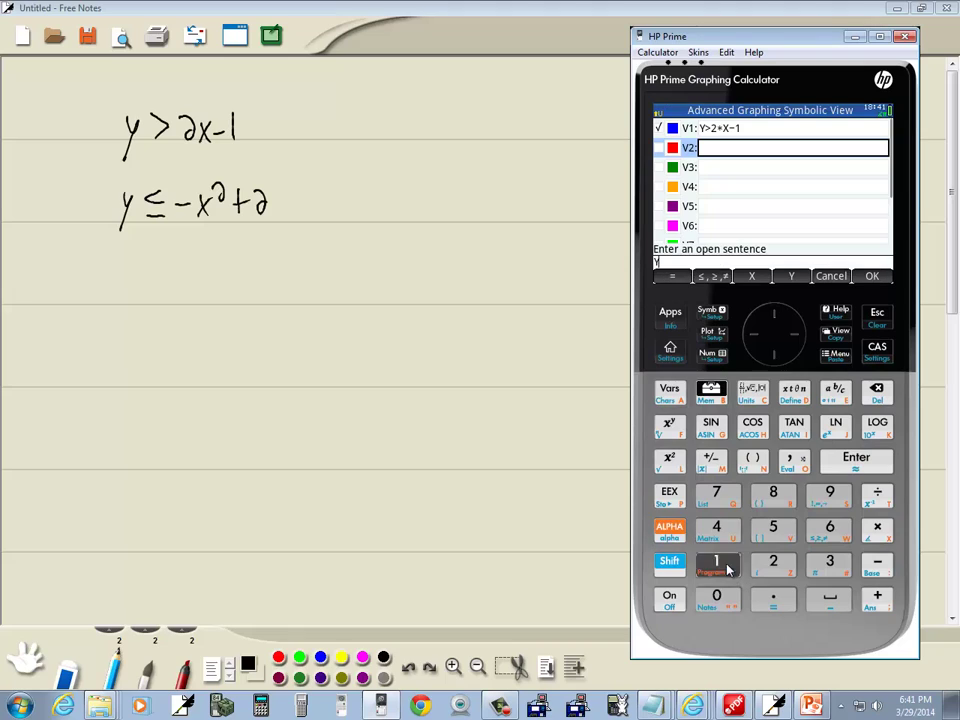
pyautogui.click(669, 562)
pyautogui.click(826, 527)
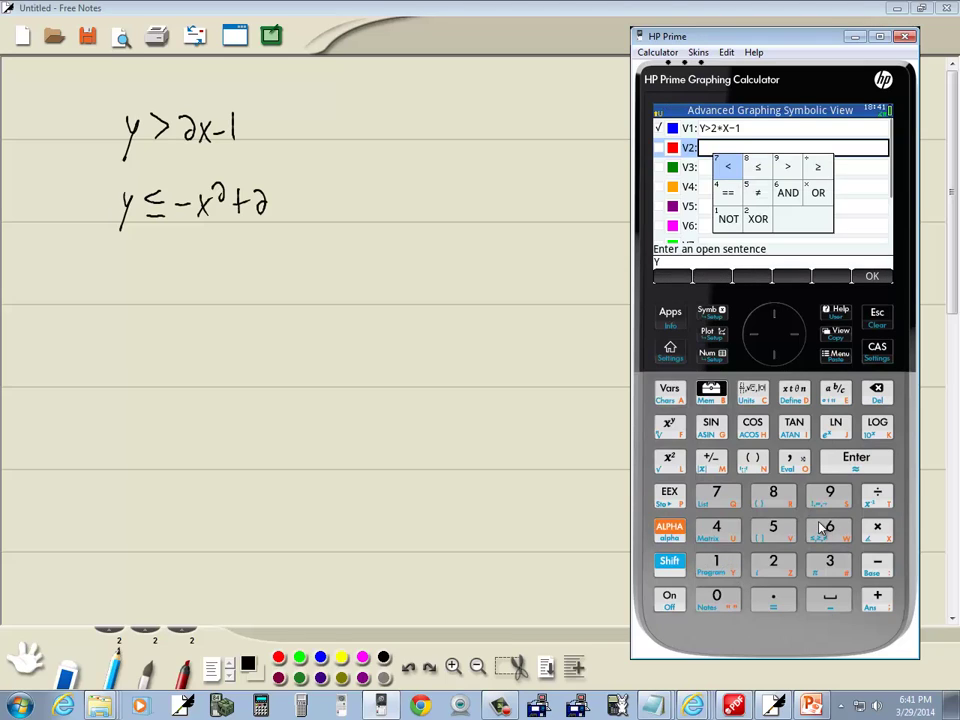
pyautogui.click(798, 336)
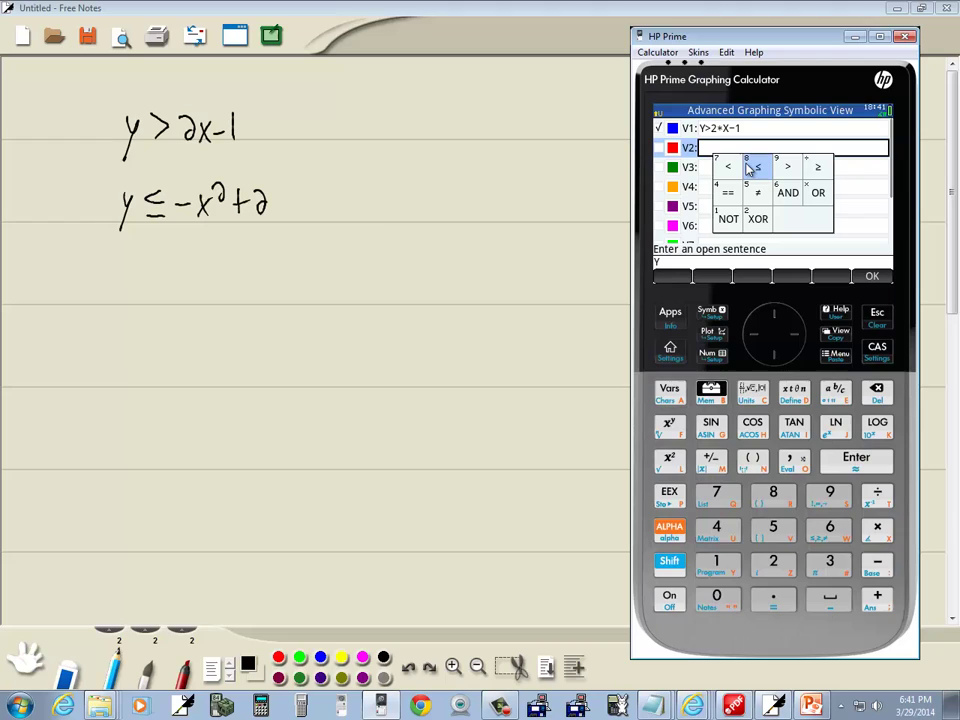
pyautogui.click(854, 457)
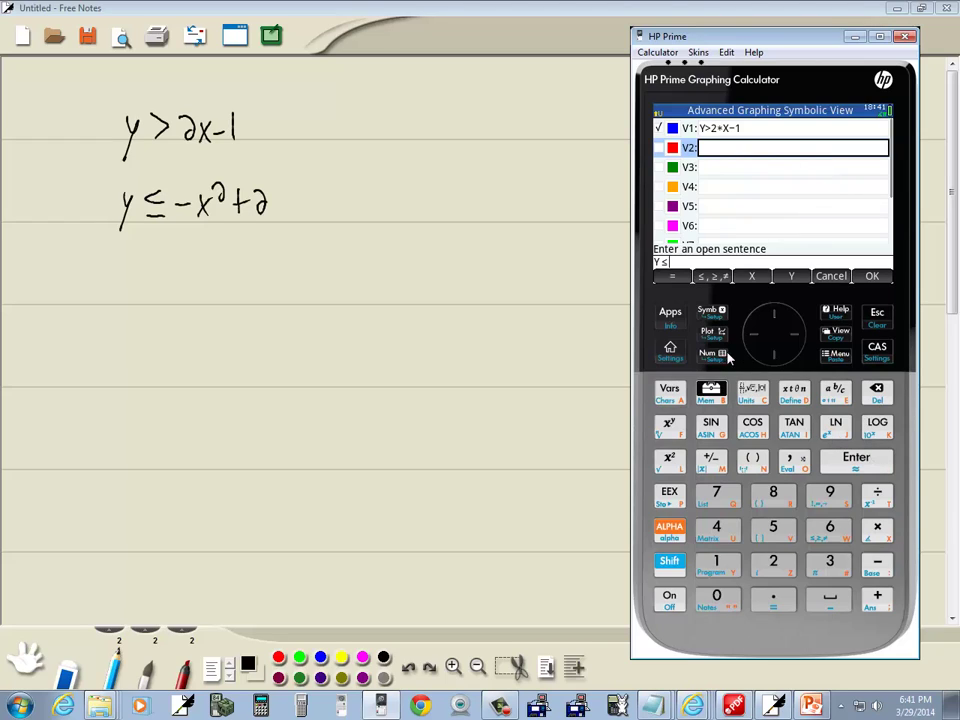
pyautogui.click(793, 391)
pyautogui.click(706, 462)
pyautogui.click(670, 457)
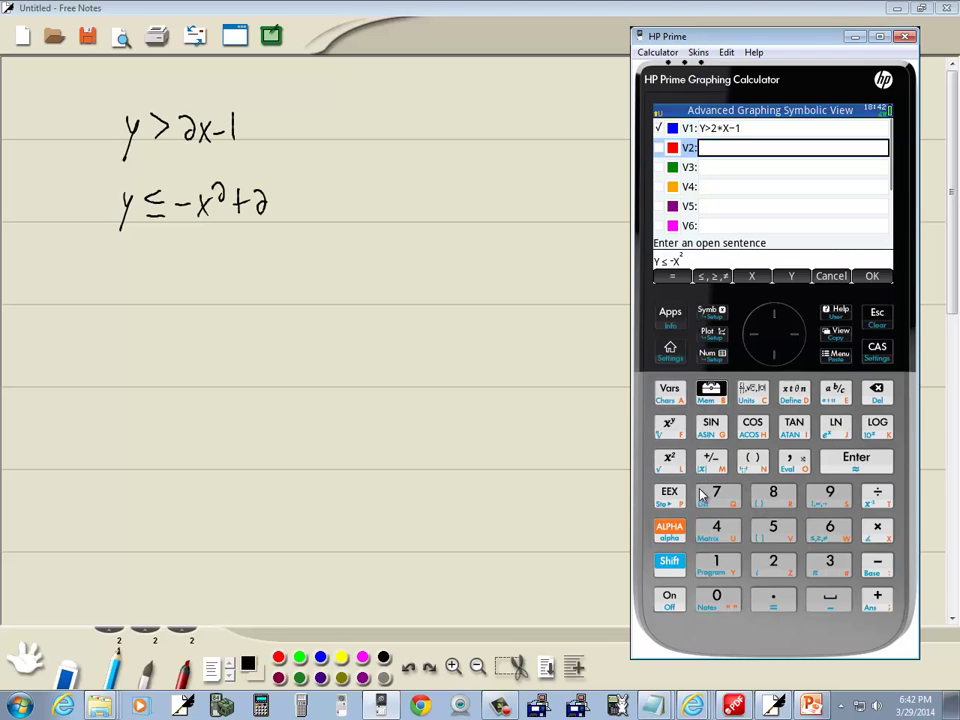
pyautogui.click(879, 598)
pyautogui.click(780, 562)
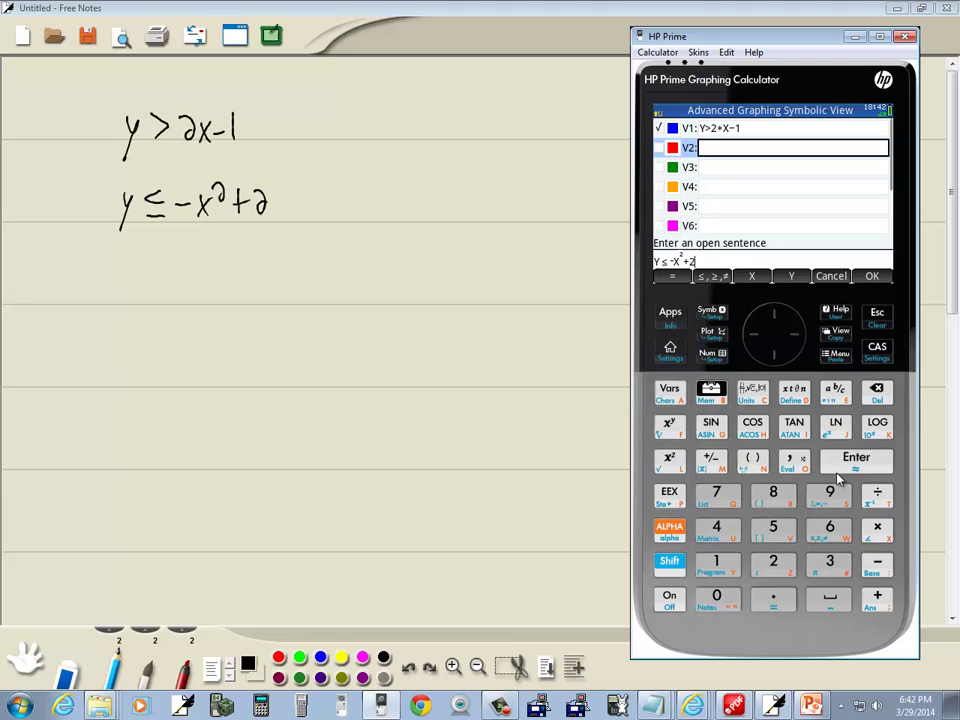
pyautogui.click(860, 460)
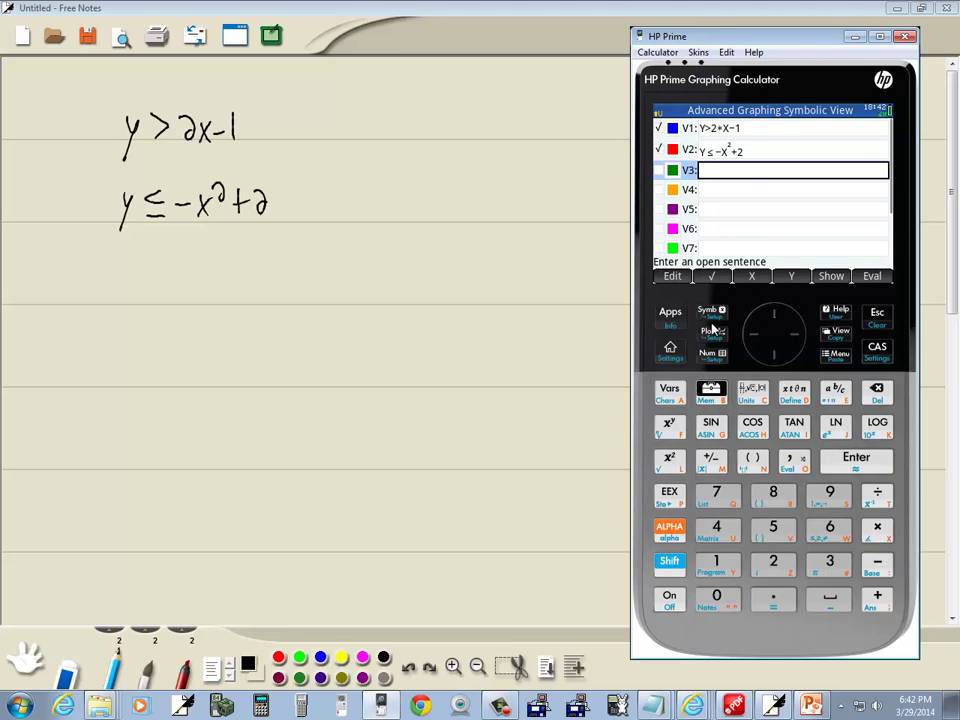
# Step: Plot both inequalities, then draw vertical and horizontal axes in Free Notes
pyautogui.click(710, 333)
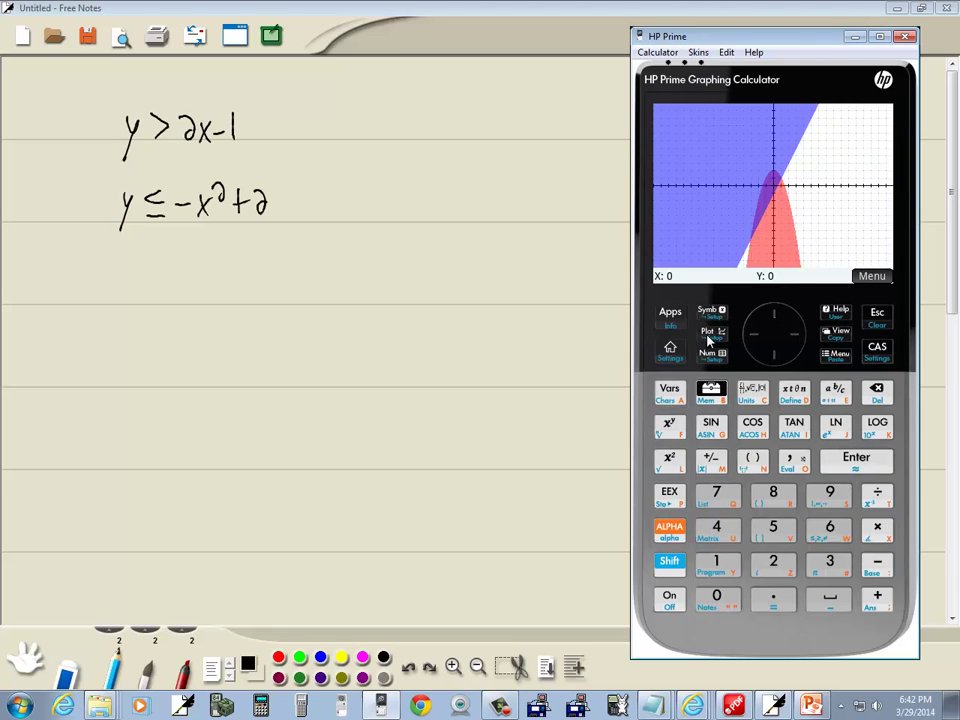
pyautogui.click(206, 260)
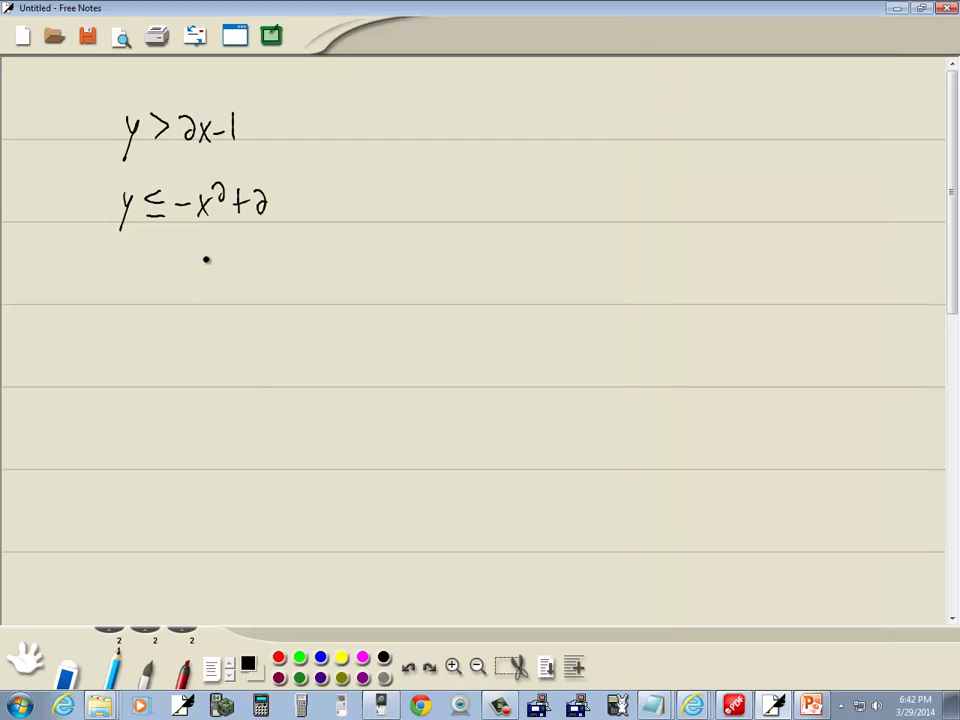
pyautogui.moveTo(206, 260); pyautogui.dragTo(198, 433)
pyautogui.moveTo(115, 346); pyautogui.dragTo(312, 347)
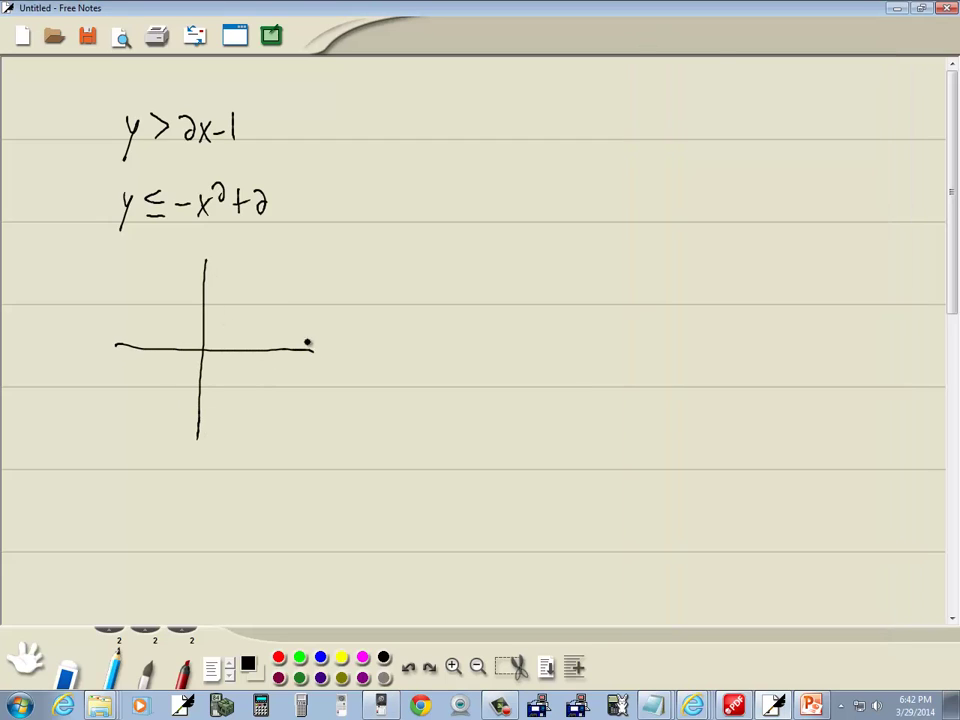
# Step: Handwrite 'DOTTED LINE' beside y > 2x − 1 and 'SOLID LINE' beside y ≤ −x² + 2
pyautogui.hotkey('alt', 'Tab')
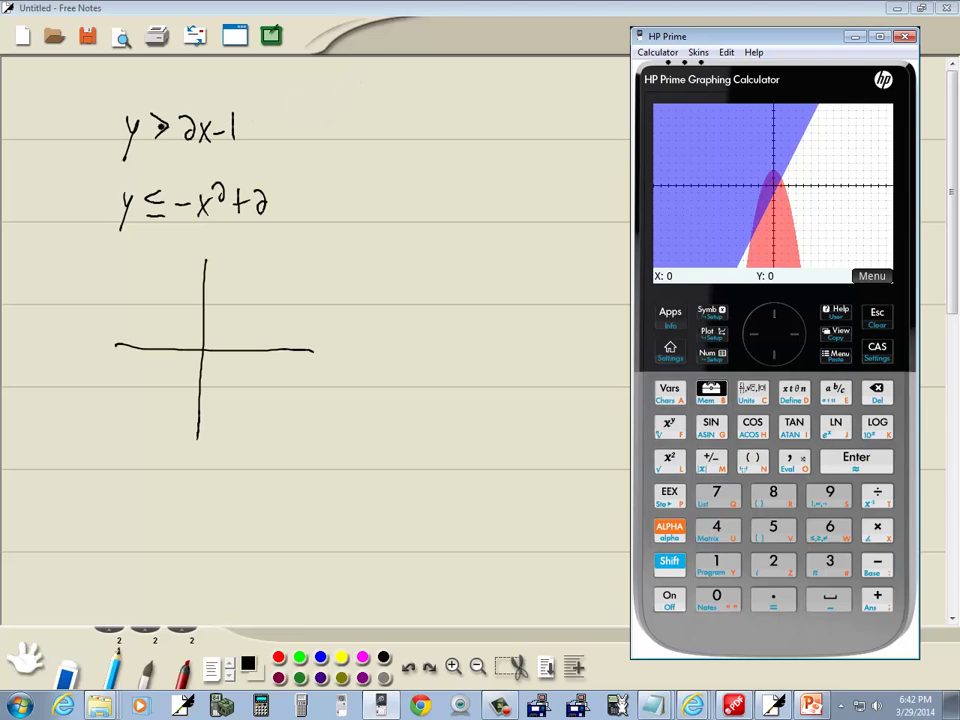
pyautogui.click(299, 111)
pyautogui.moveTo(312, 118)
pyautogui.mouseDown()
pyautogui.moveTo(322, 126)
pyautogui.moveTo(356, 118)
pyautogui.mouseUp()
pyautogui.moveTo(360, 129); pyautogui.dragTo(437, 130)
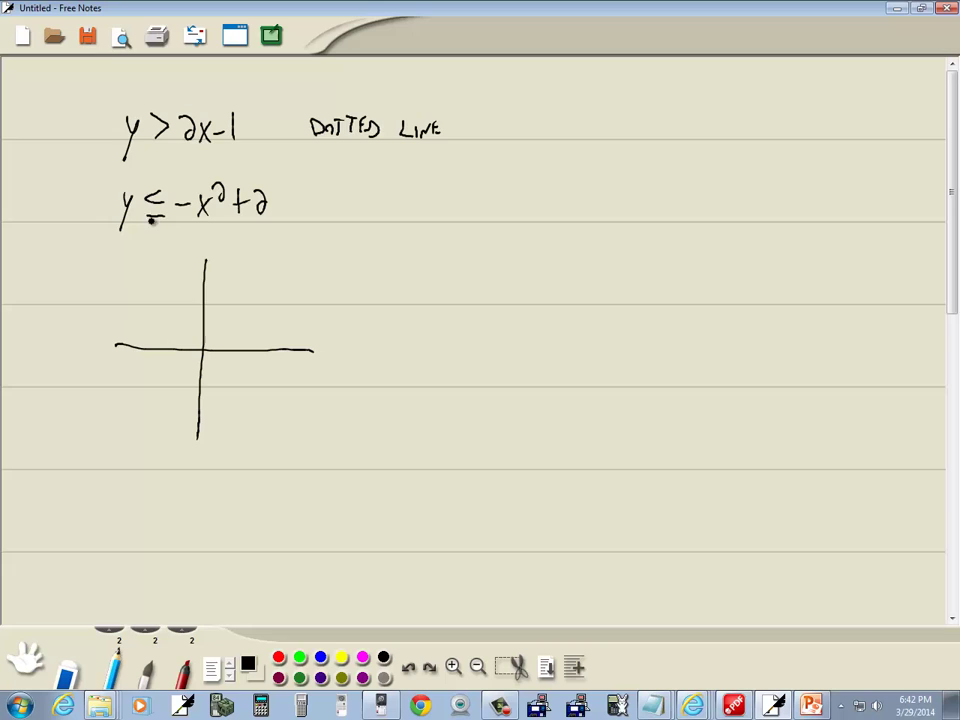
pyautogui.moveTo(335, 196); pyautogui.dragTo(446, 202)
pyautogui.hotkey('alt', 'Tab')
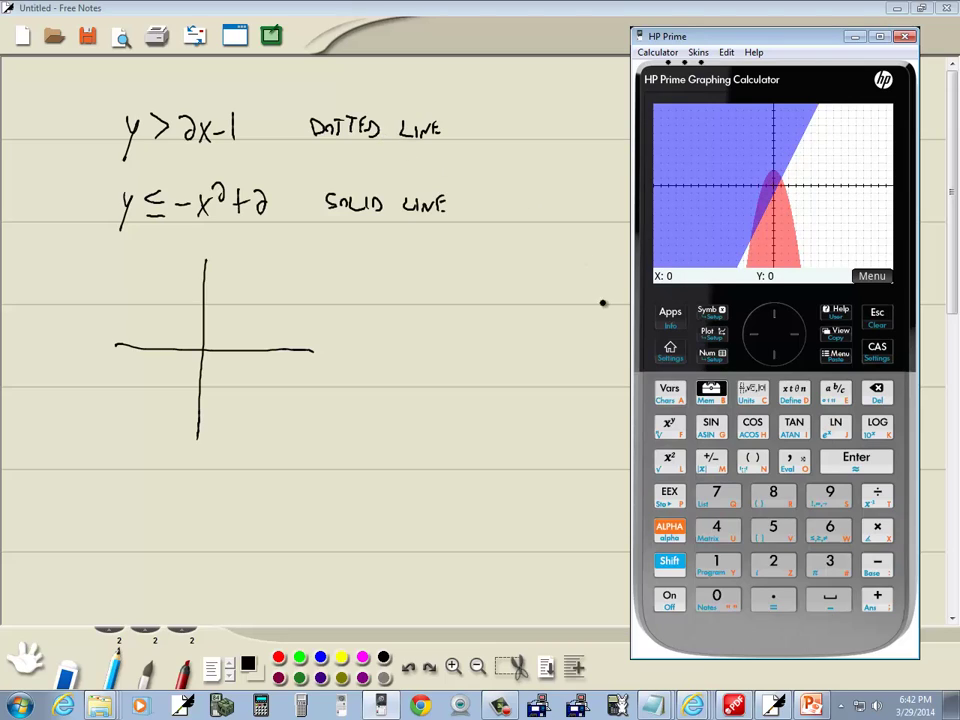
# Step: Draw the dotted line for y > 2x − 1 through the origin, extending down-left
pyautogui.click(220, 335)
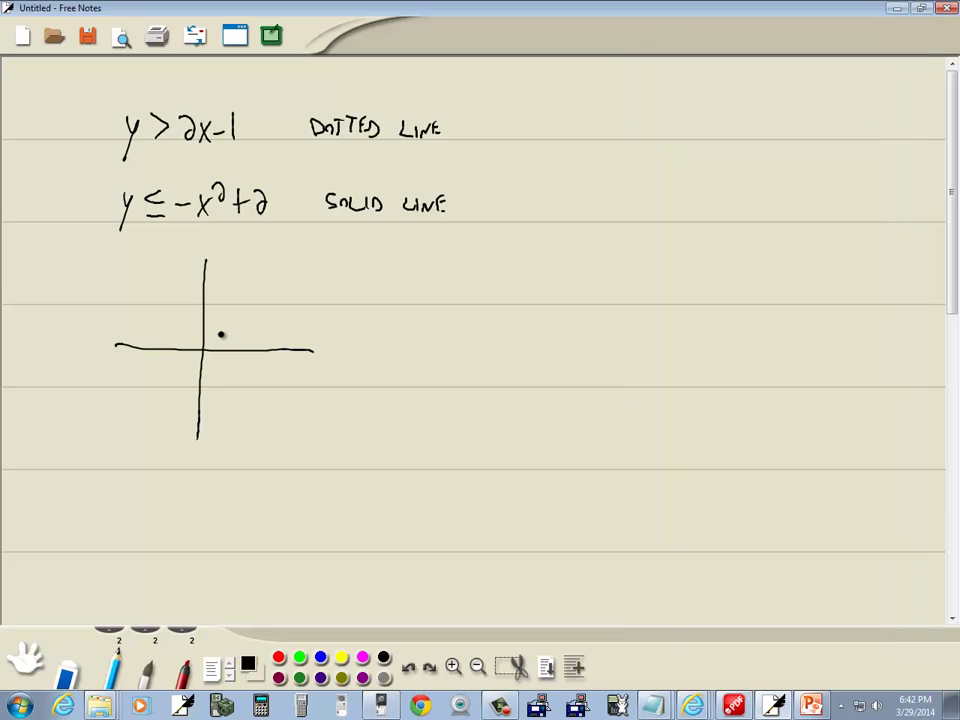
pyautogui.moveTo(220, 337); pyautogui.dragTo(218, 342)
pyautogui.click(195, 377)
pyautogui.click(192, 383)
pyautogui.click(188, 390)
pyautogui.hotkey('alt', 'Tab')
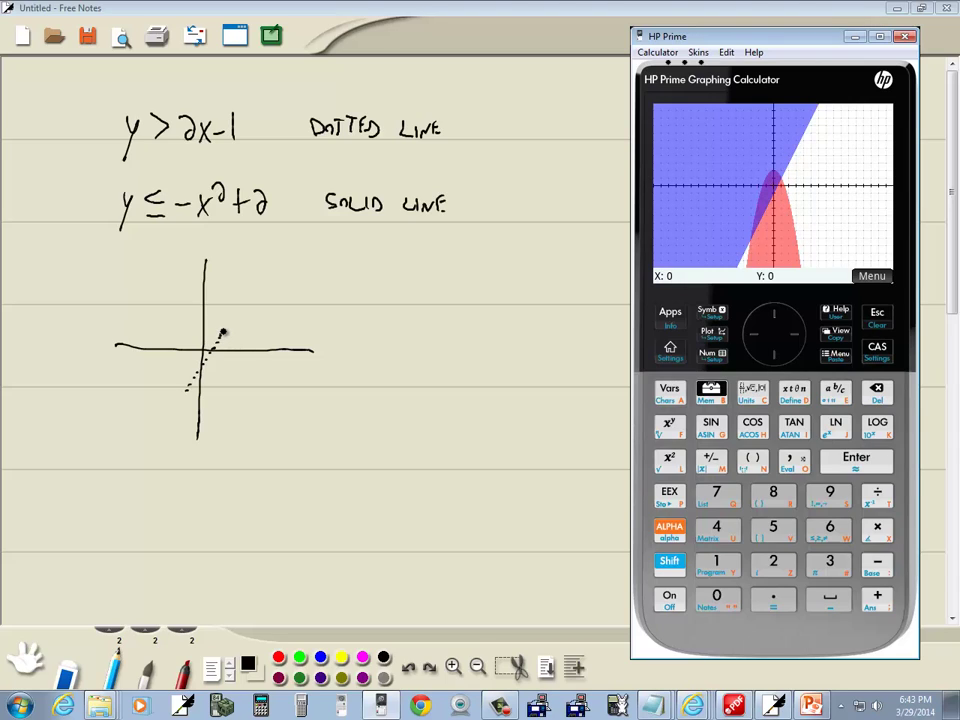
# Step: Sketch the downward parabola and hatch the overlap region, matching the HP Prime graph
pyautogui.click(222, 330)
pyautogui.moveTo(204, 318); pyautogui.dragTo(183, 392)
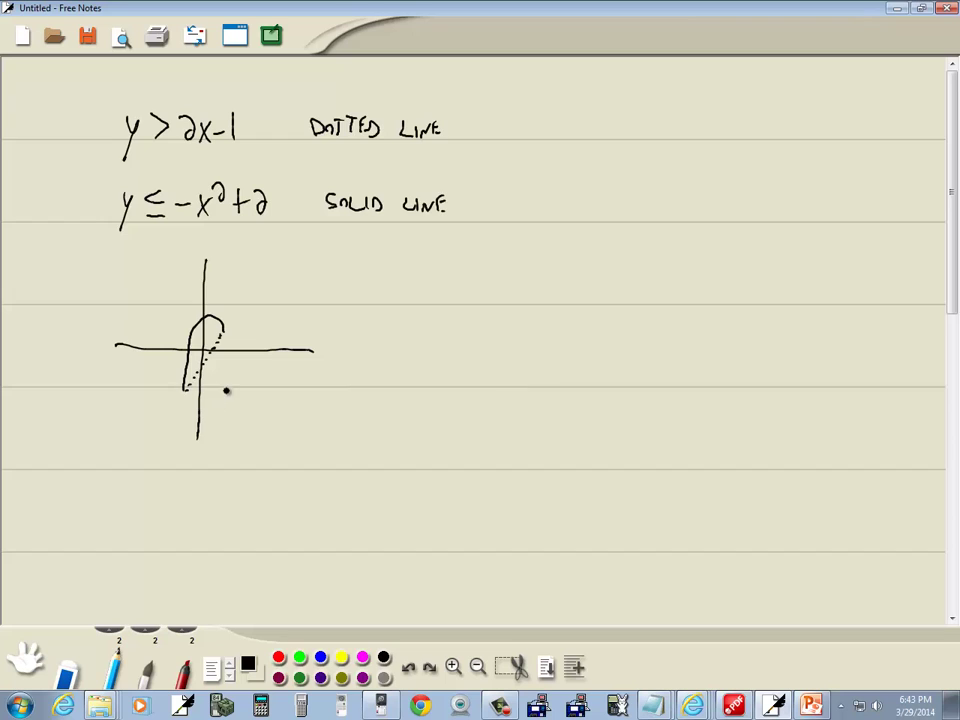
pyautogui.hotkey('alt', 'Tab')
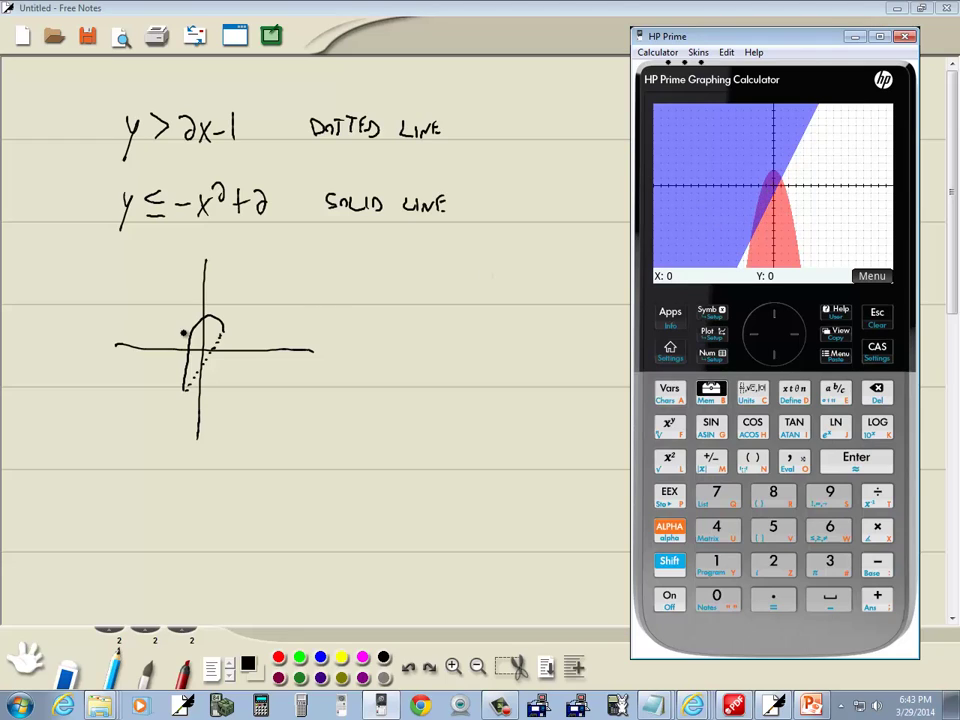
pyautogui.hotkey('alt', 'Tab')
pyautogui.moveTo(188, 377)
pyautogui.mouseDown()
pyautogui.moveTo(203, 338)
pyautogui.moveTo(222, 322)
pyautogui.mouseUp()
pyautogui.hotkey('alt', 'Tab')
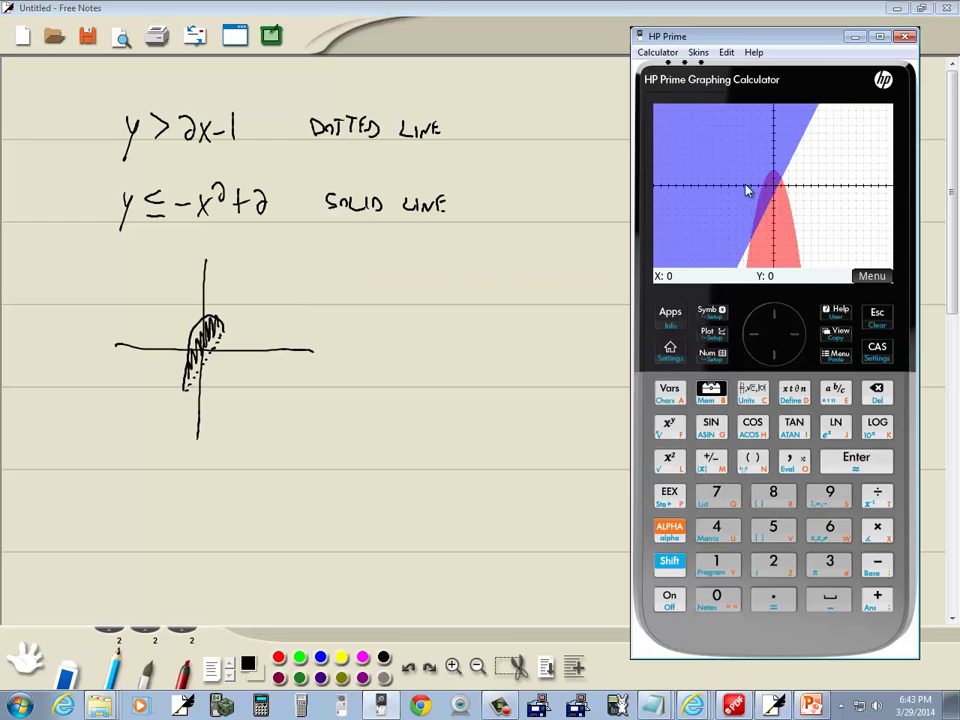